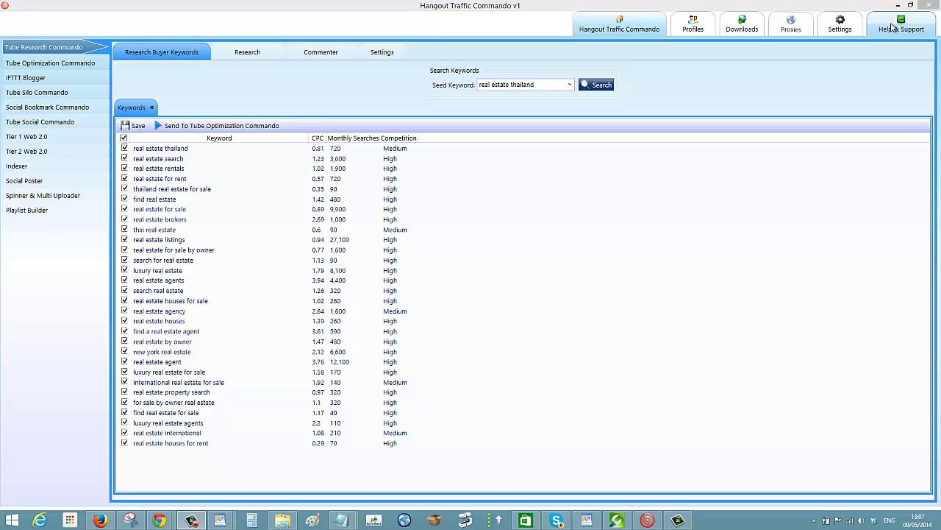
Examine the Windows startup and scheduled task options and the bulk account creation settings in Social Bookmark Commando
{"action": "left_click", "coordinate": [845, 29]}
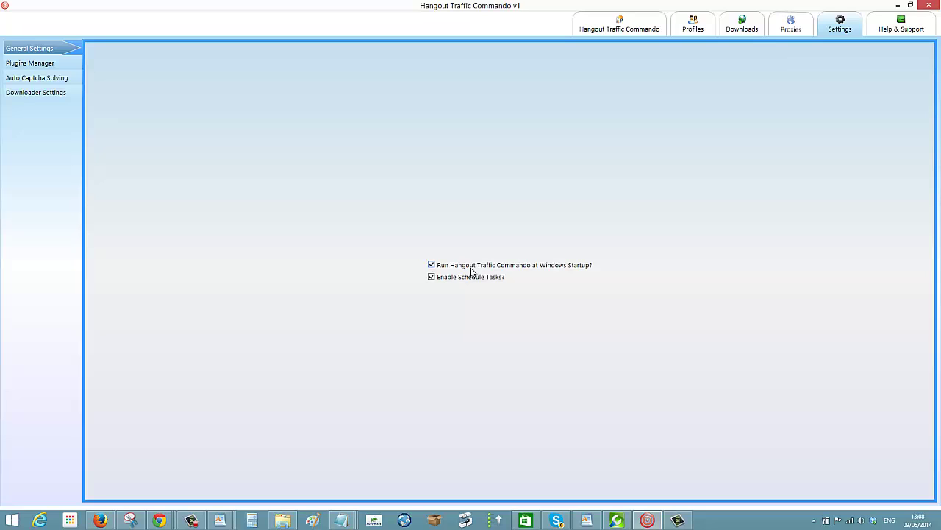
{"action": "left_click", "coordinate": [609, 24]}
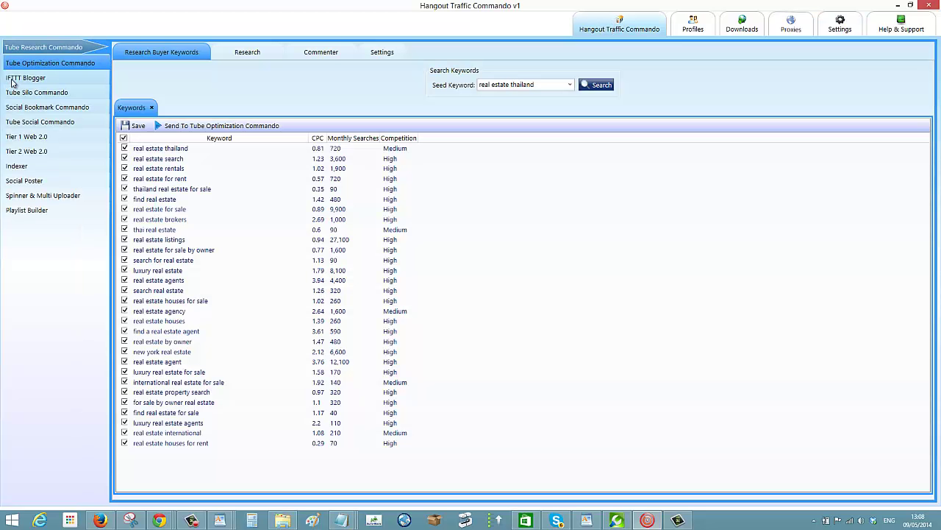
{"action": "left_click", "coordinate": [66, 105]}
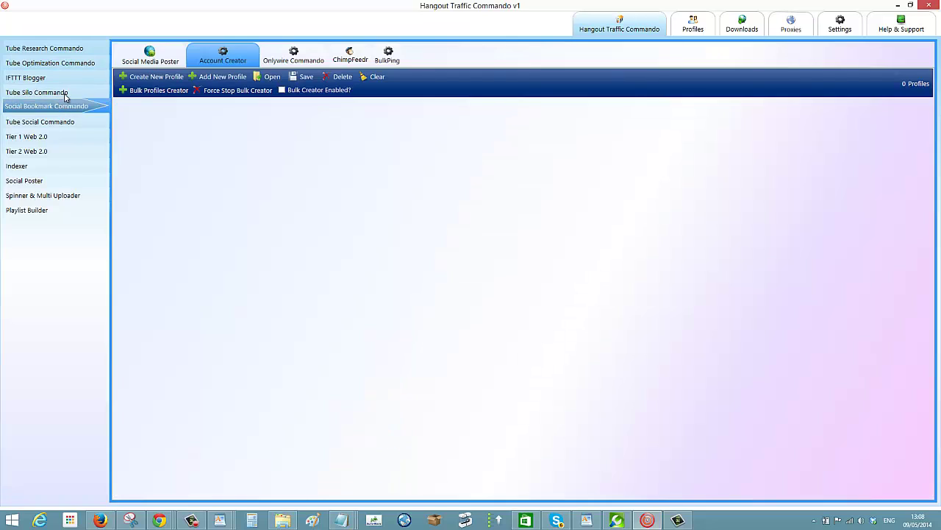
{"action": "left_click", "coordinate": [157, 90]}
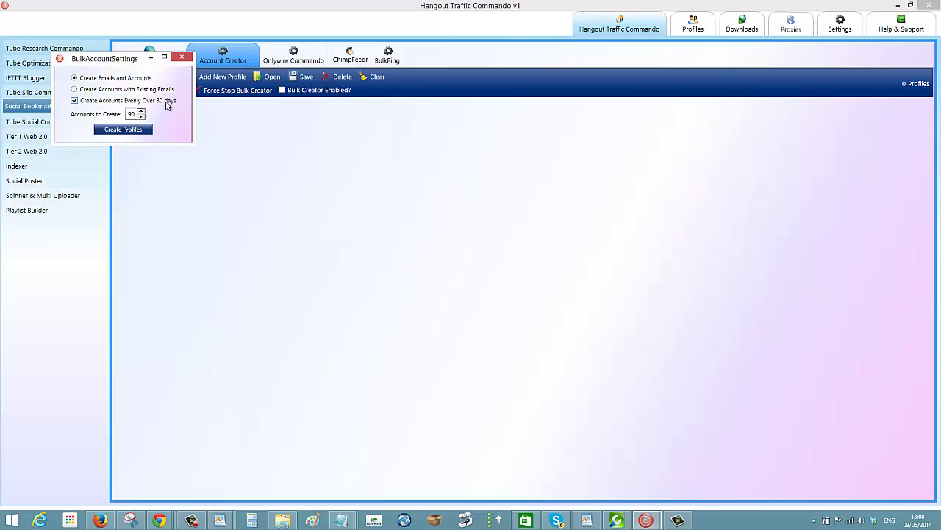
{"action": "left_click", "coordinate": [182, 58]}
{"action": "left_click", "coordinate": [825, 23]}
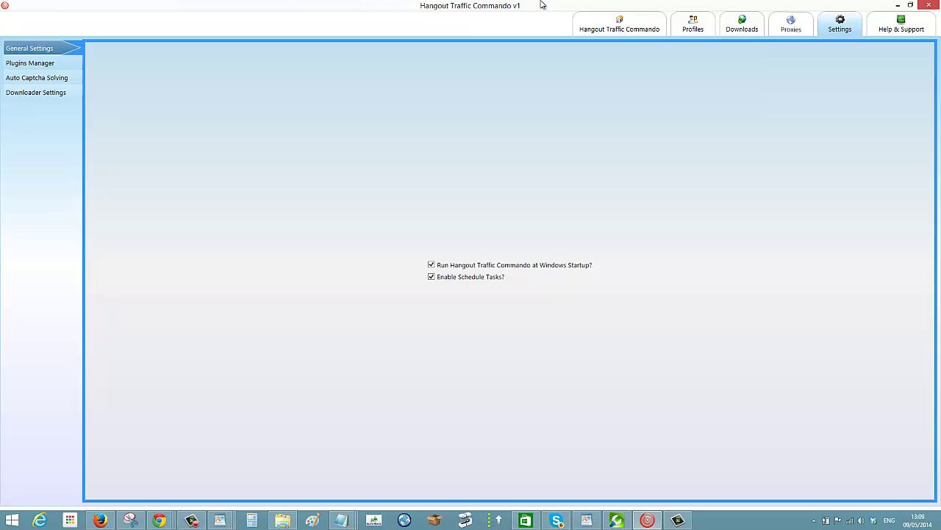
{"action": "left_click", "coordinate": [618, 33]}
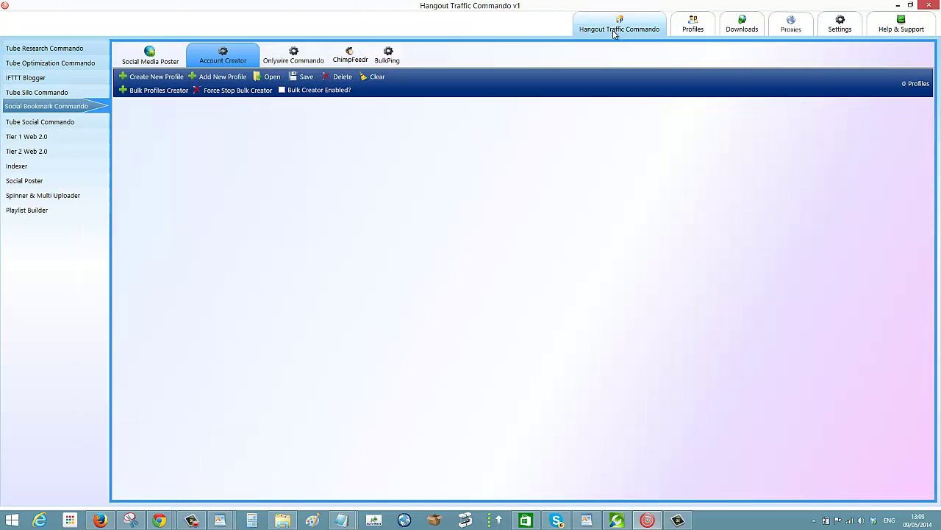
{"action": "left_click", "coordinate": [156, 93]}
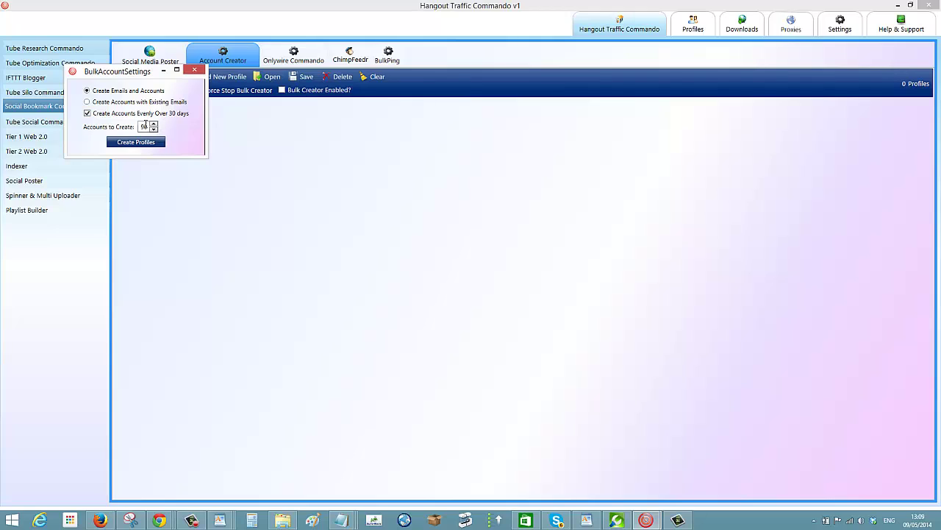
{"action": "left_click", "coordinate": [143, 142]}
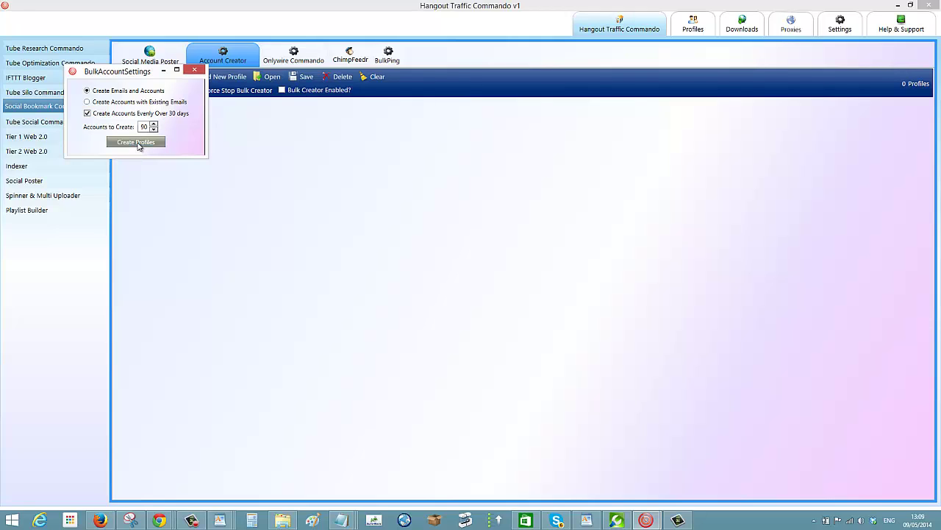
{"action": "left_click", "coordinate": [195, 71]}
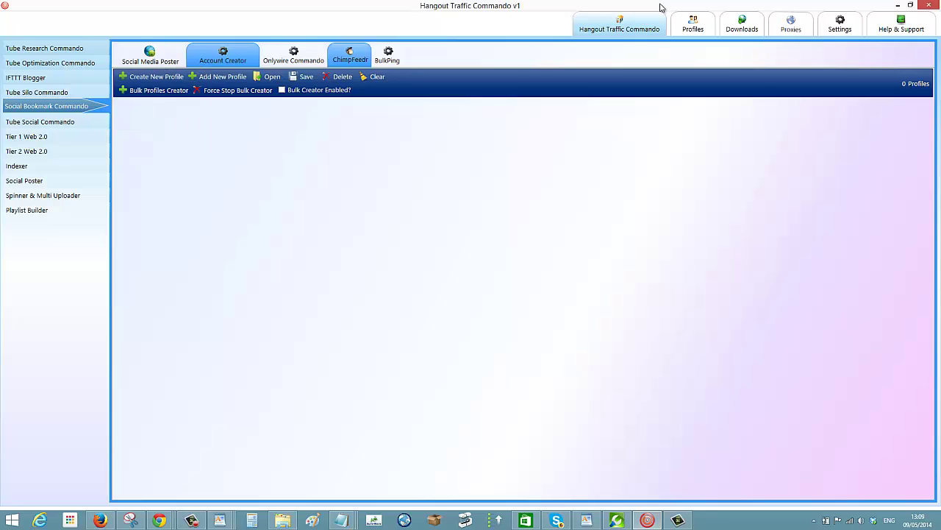
Review the Enable Schedule Tasks option and the plugin installation page in the application settings
{"action": "left_click", "coordinate": [822, 28]}
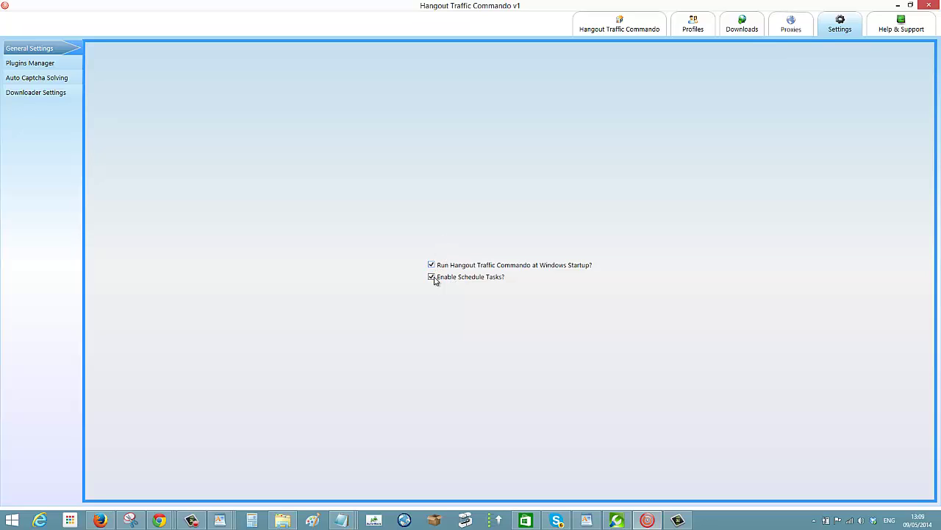
{"action": "left_click", "coordinate": [42, 65]}
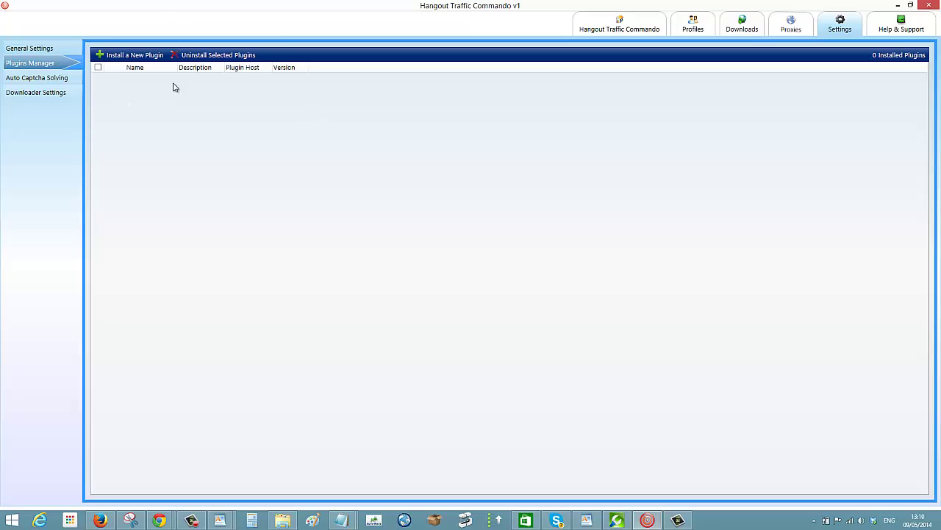
{"action": "left_click", "coordinate": [136, 55]}
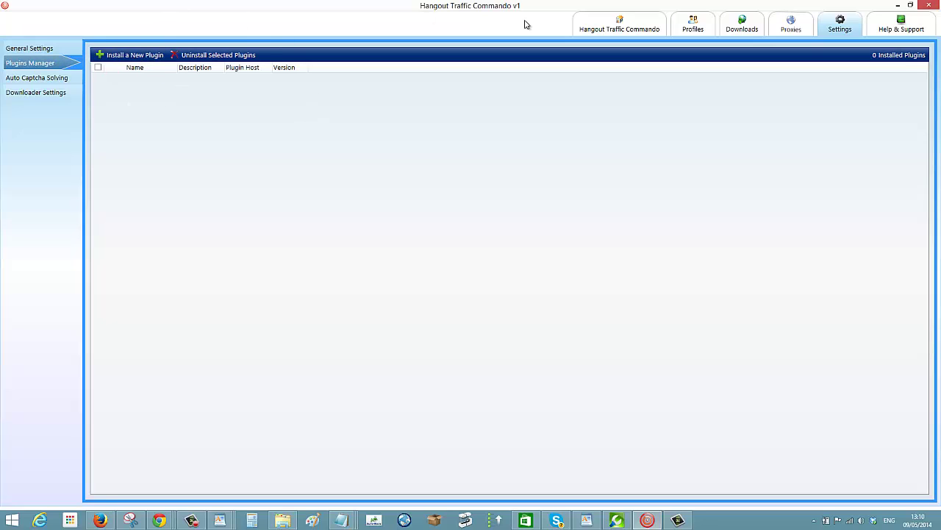
{"action": "left_click", "coordinate": [603, 23]}
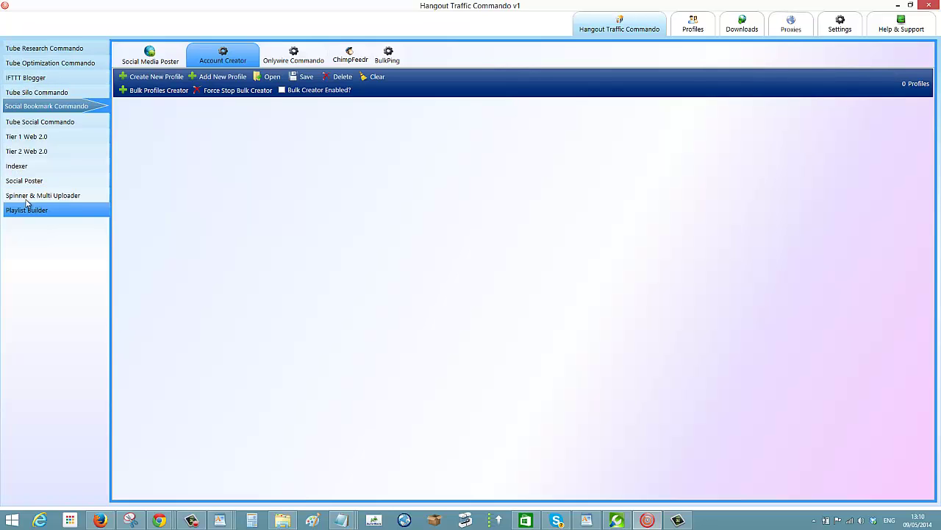
Set up automatic captcha solving through DeathByCaptcha with the account username and password, check the balance and save the settings
{"action": "left_click", "coordinate": [831, 27]}
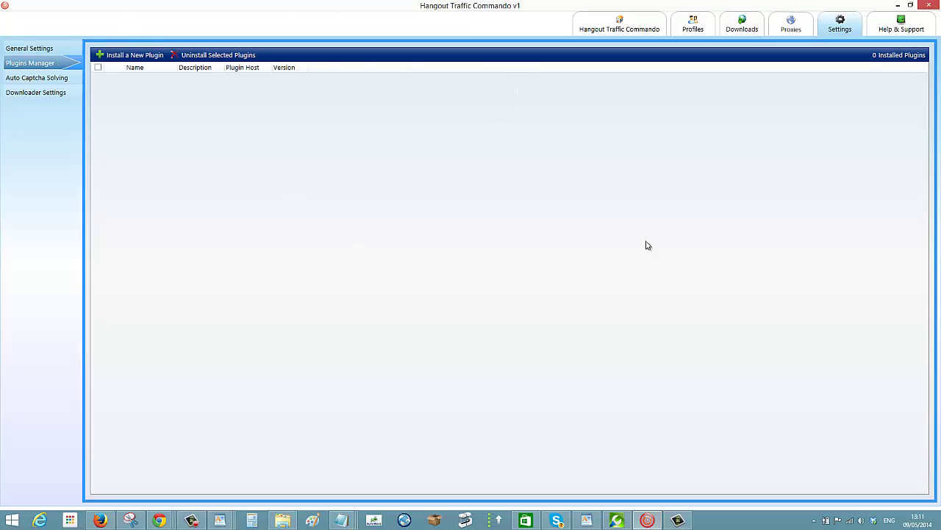
{"action": "left_click", "coordinate": [44, 84]}
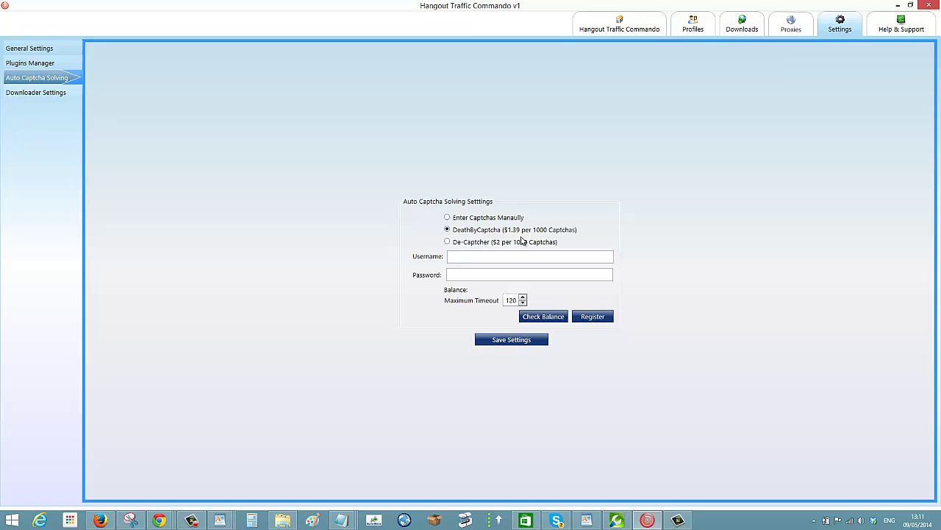
{"action": "left_click", "coordinate": [448, 243]}
{"action": "left_click", "coordinate": [480, 257]}
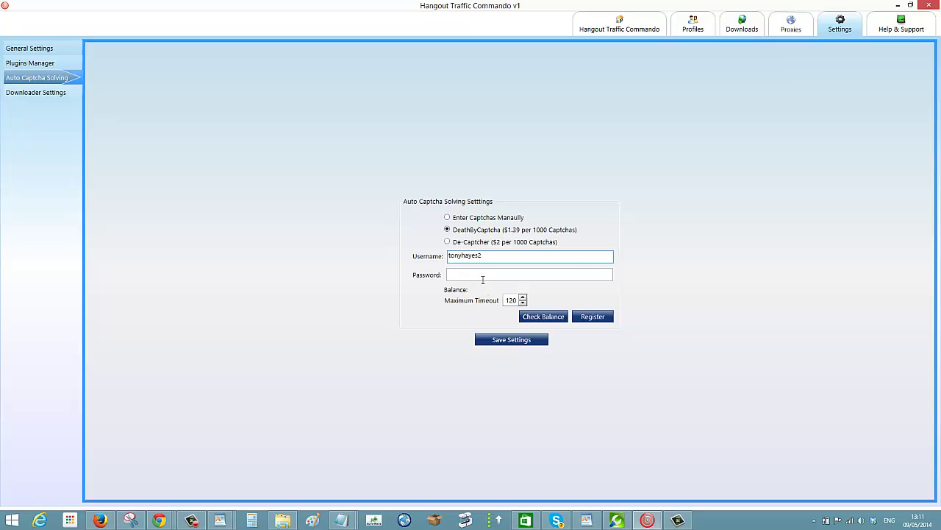
{"action": "left_click", "coordinate": [484, 274]}
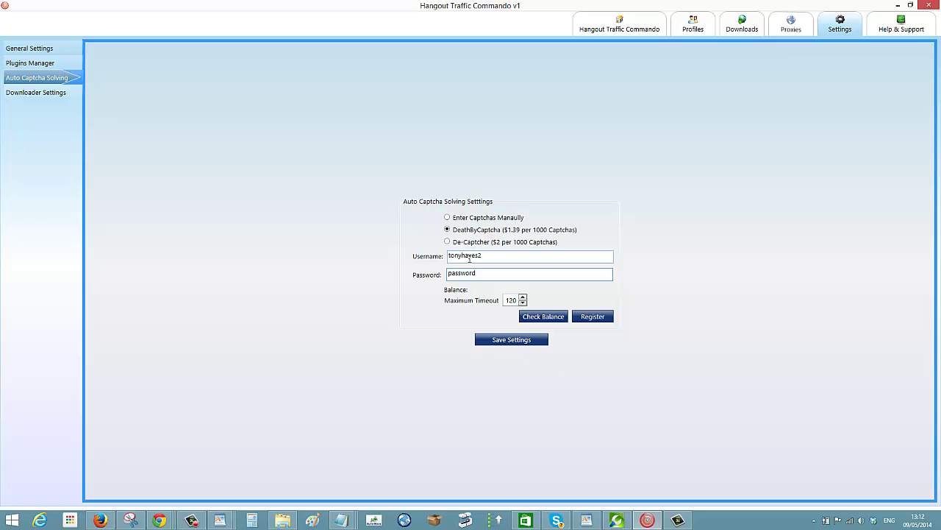
{"action": "left_click", "coordinate": [550, 319]}
{"action": "left_click", "coordinate": [516, 339]}
Set the downloader's video quality to HD (720p) and save the downloader settings
{"action": "left_click", "coordinate": [22, 92]}
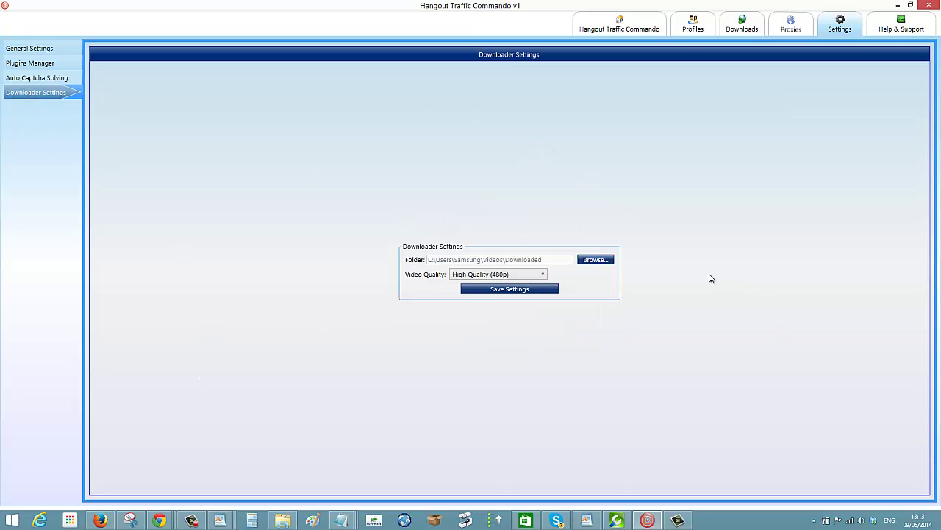
{"action": "left_click", "coordinate": [542, 274]}
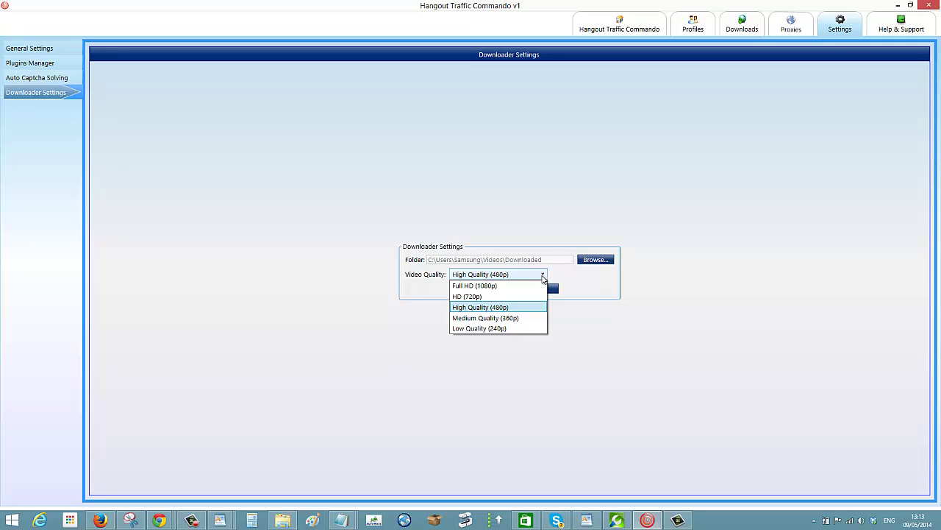
{"action": "left_click", "coordinate": [522, 300]}
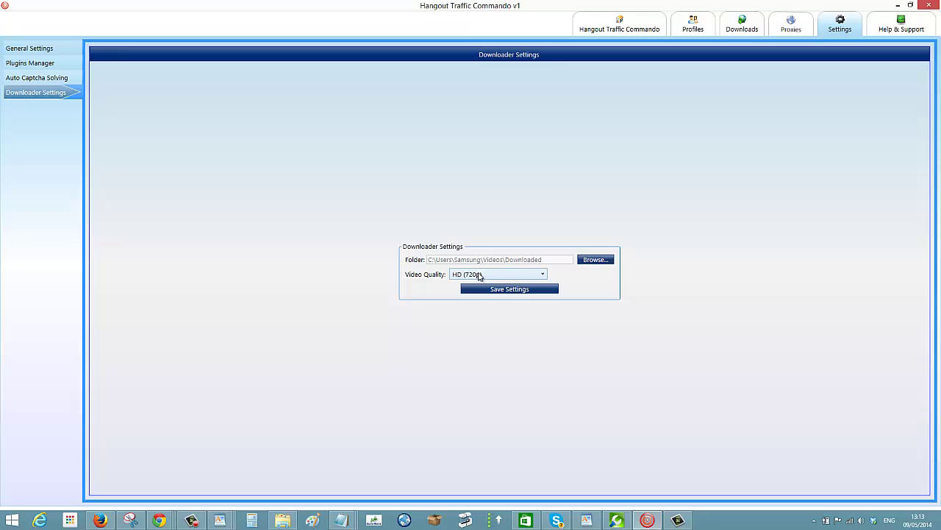
{"action": "left_click", "coordinate": [511, 293]}
{"action": "left_click", "coordinate": [525, 293]}
Display the researched videos for "real estate thailand" in Tube Research Commando and widen the Url column
{"action": "left_click", "coordinate": [611, 28]}
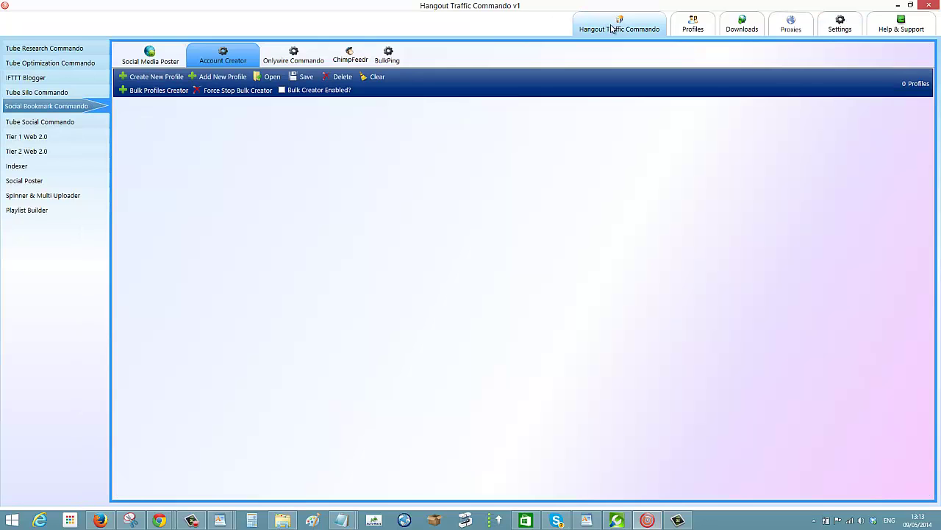
{"action": "left_click", "coordinate": [67, 47]}
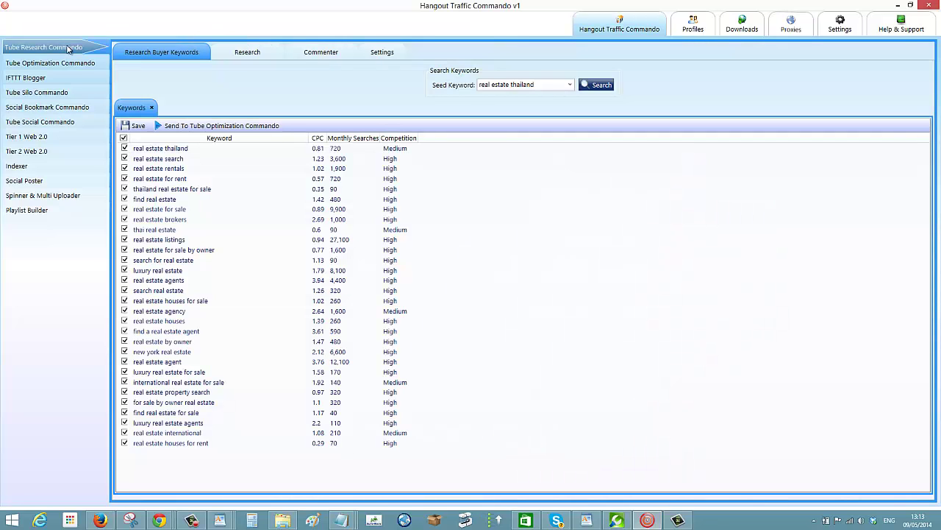
{"action": "left_click", "coordinate": [247, 52]}
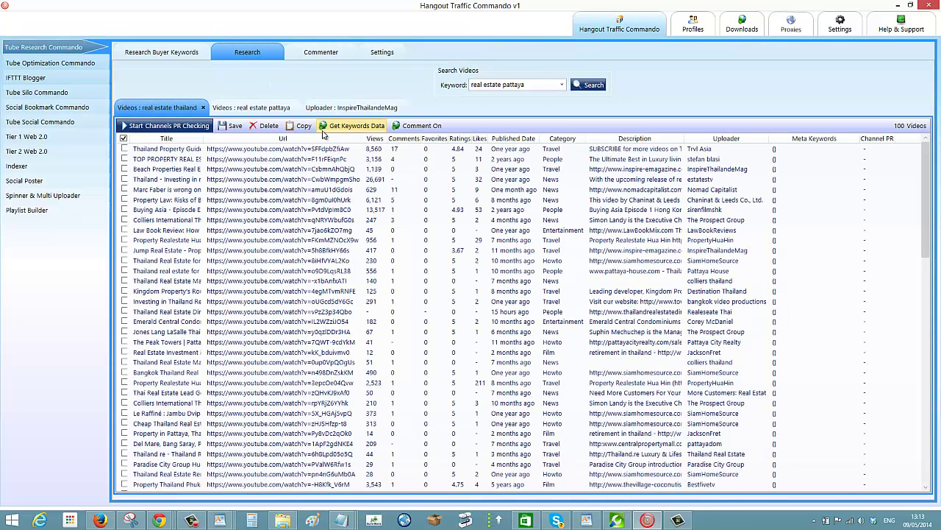
{"action": "left_click_drag", "start_coordinate": [363, 138], "coordinate": [419, 142]}
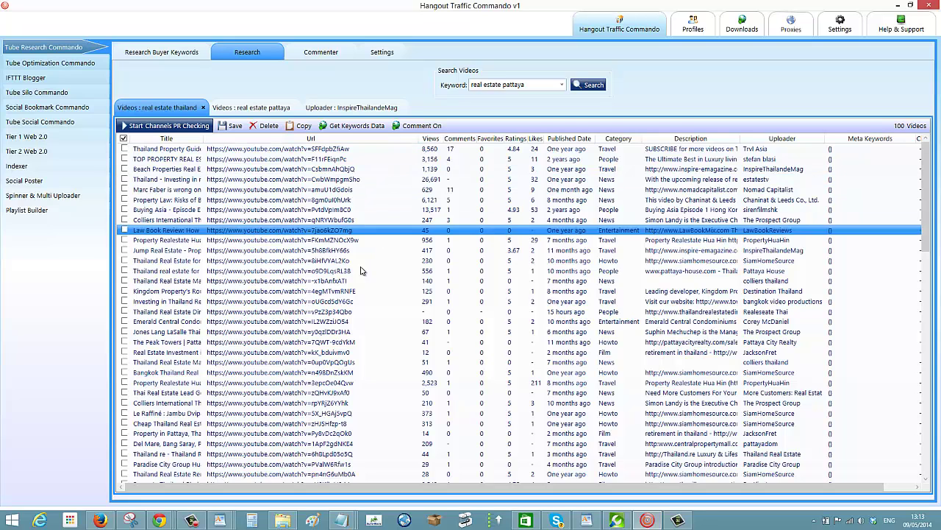
{"action": "left_click", "coordinate": [365, 240]}
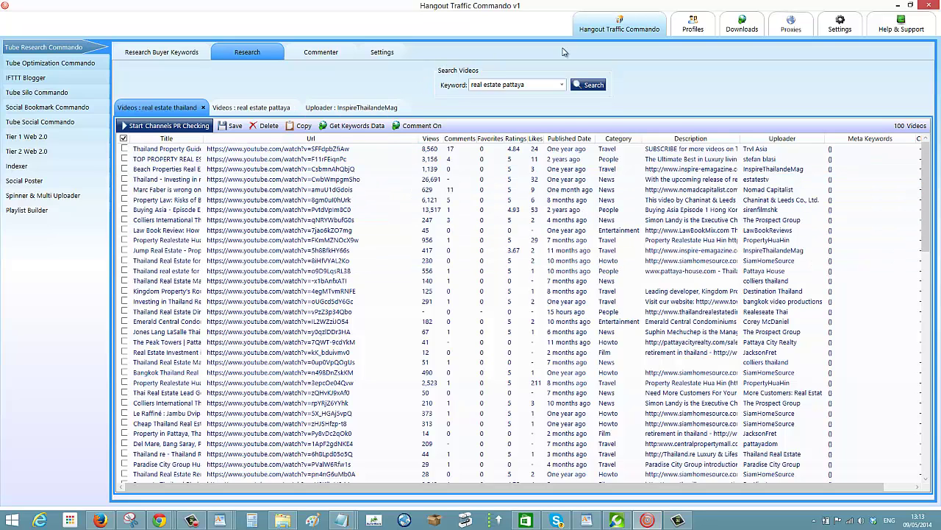
Review the general, plugin, captcha solving and downloader settings pages, and open the proxies list
{"action": "left_click", "coordinate": [840, 24]}
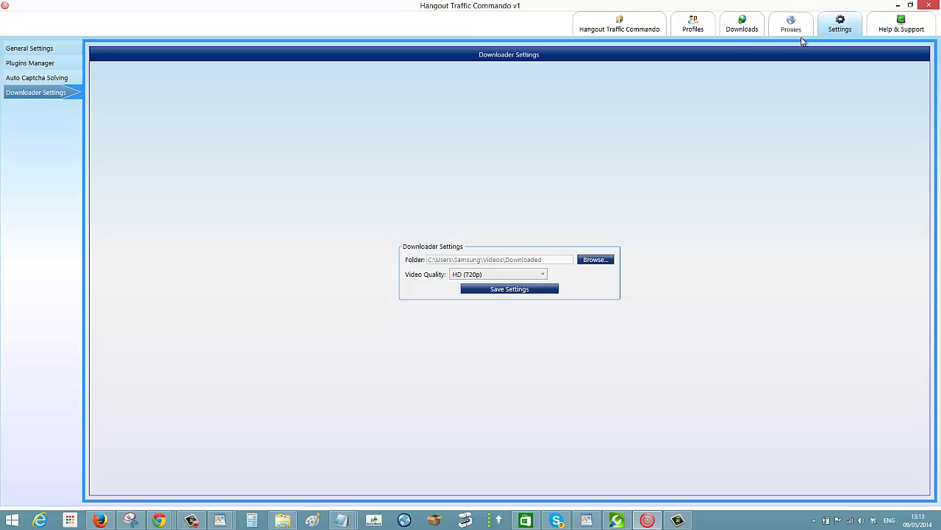
{"action": "left_click", "coordinate": [36, 48]}
{"action": "left_click", "coordinate": [38, 63]}
{"action": "left_click", "coordinate": [38, 77]}
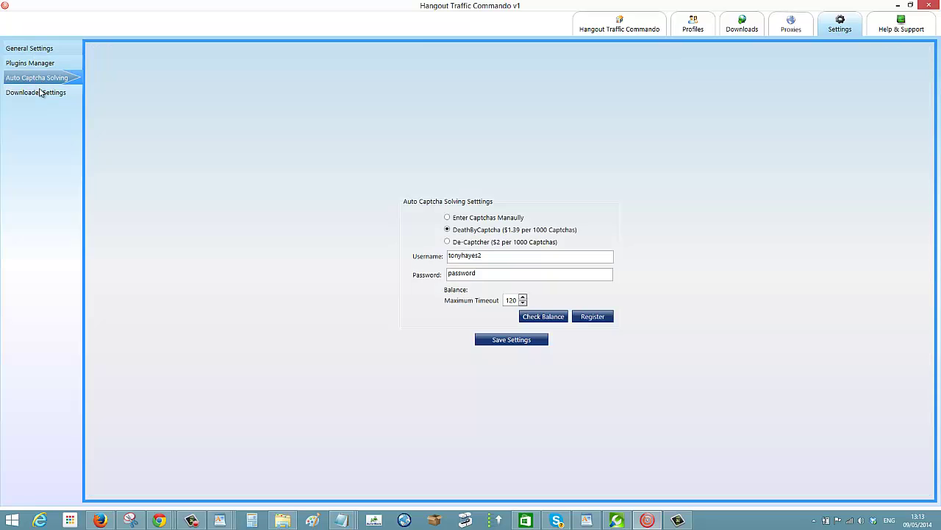
{"action": "left_click", "coordinate": [39, 92]}
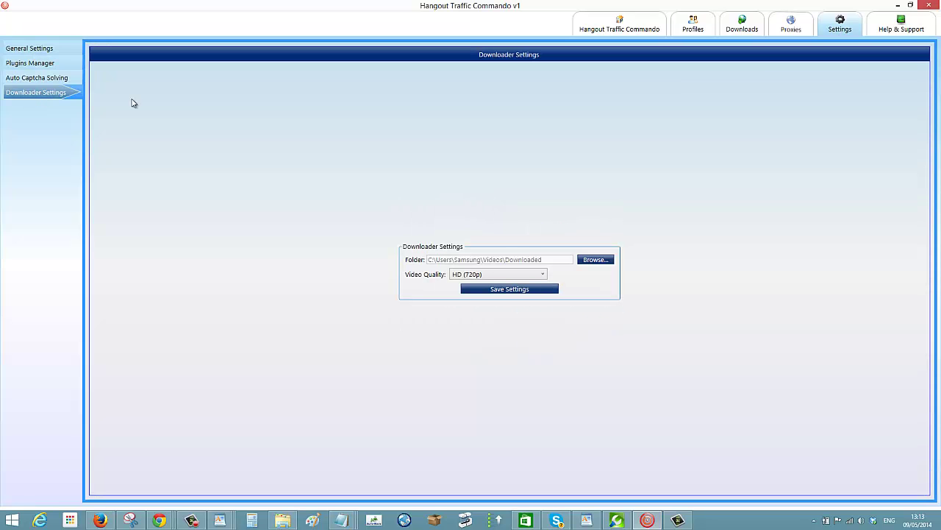
{"action": "left_click", "coordinate": [791, 22]}
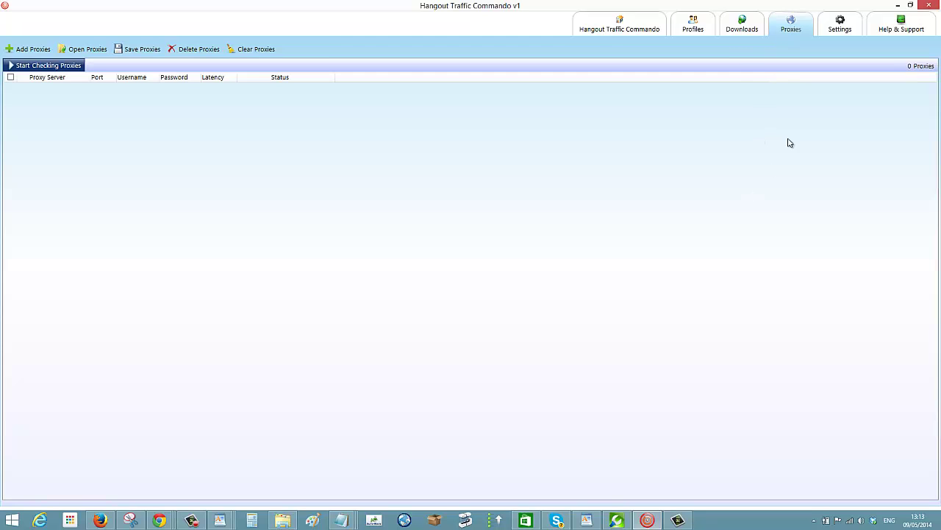